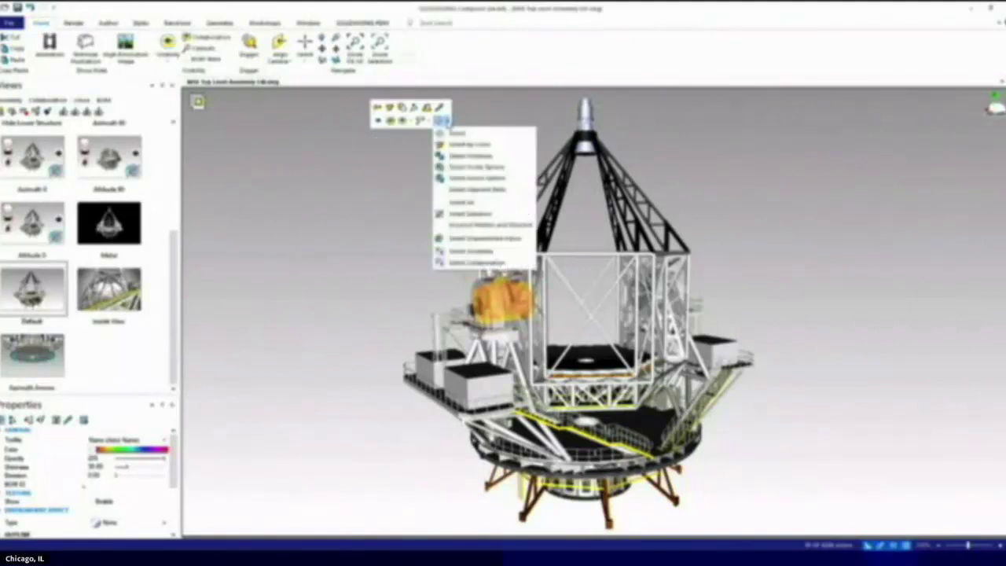
# Step: Select the parts adjacent to the altitude bearing housing and save the selection as a selection set named Bearing Group
pyautogui.click(459, 187)
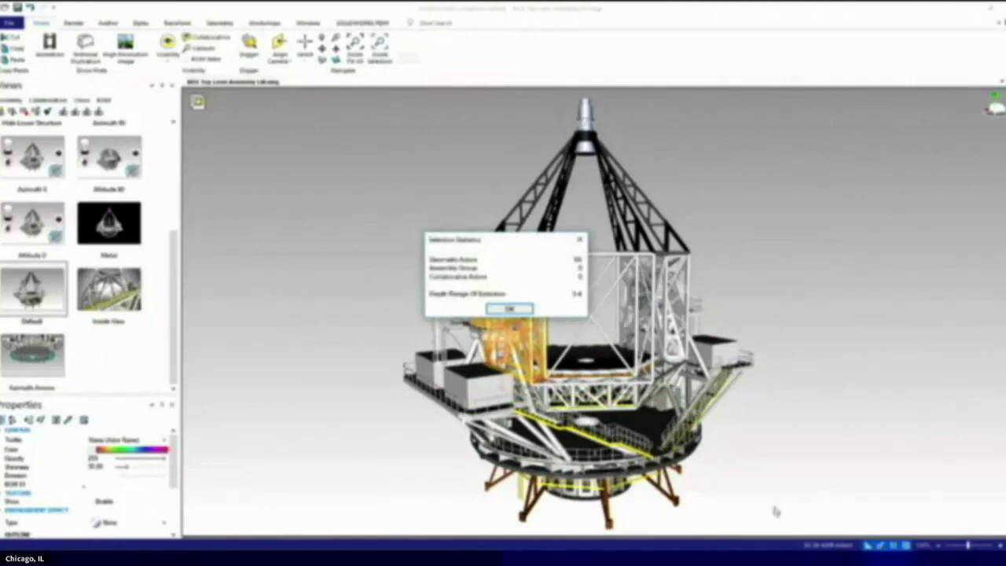
pyautogui.click(510, 309)
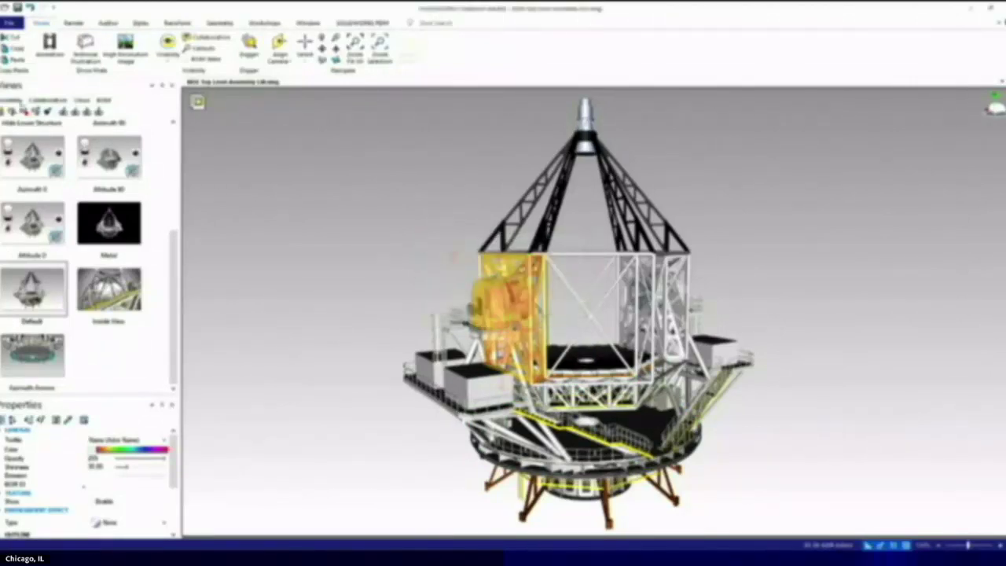
pyautogui.click(16, 101)
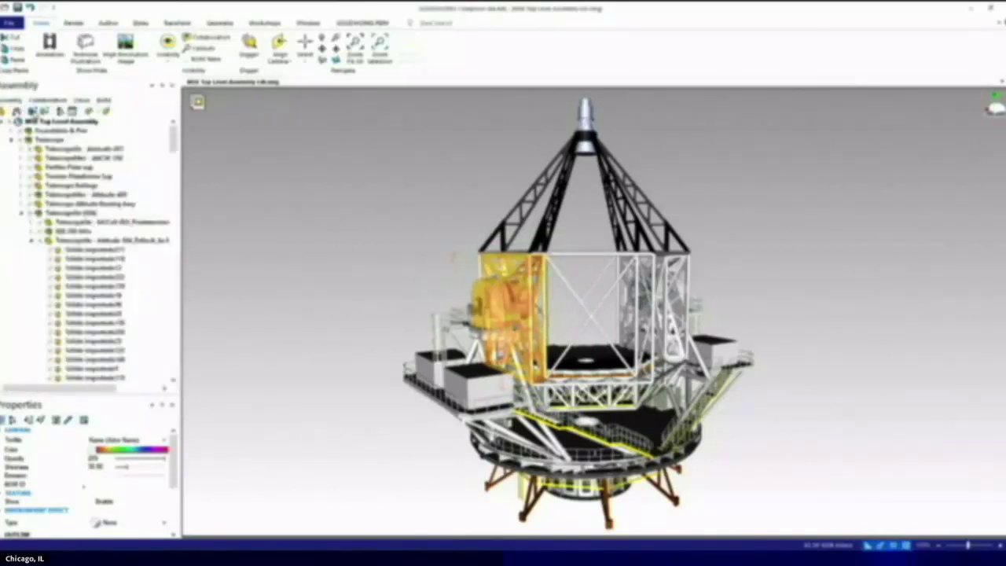
pyautogui.click(31, 111)
pyautogui.write('Bearing Group')
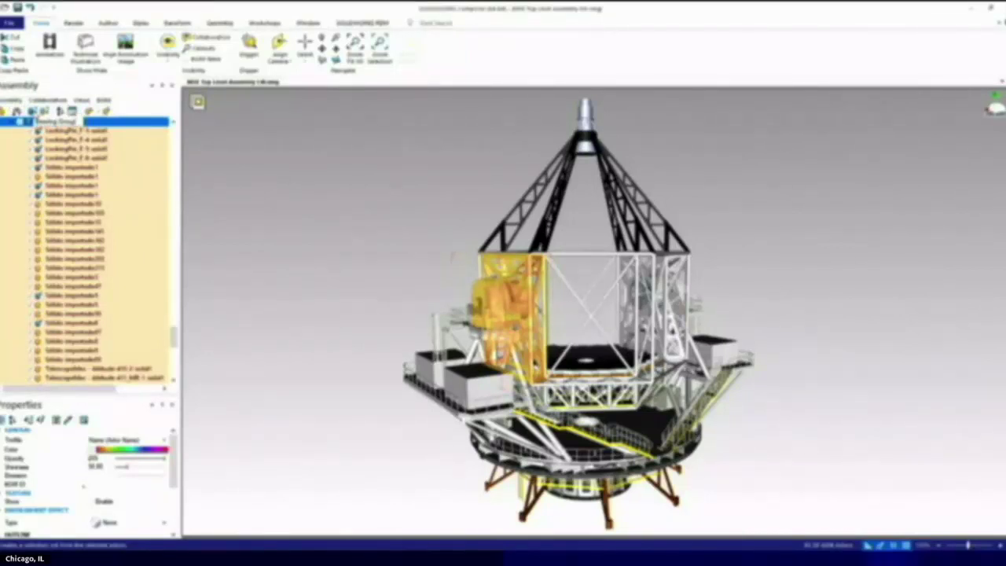
pyautogui.press('Return')
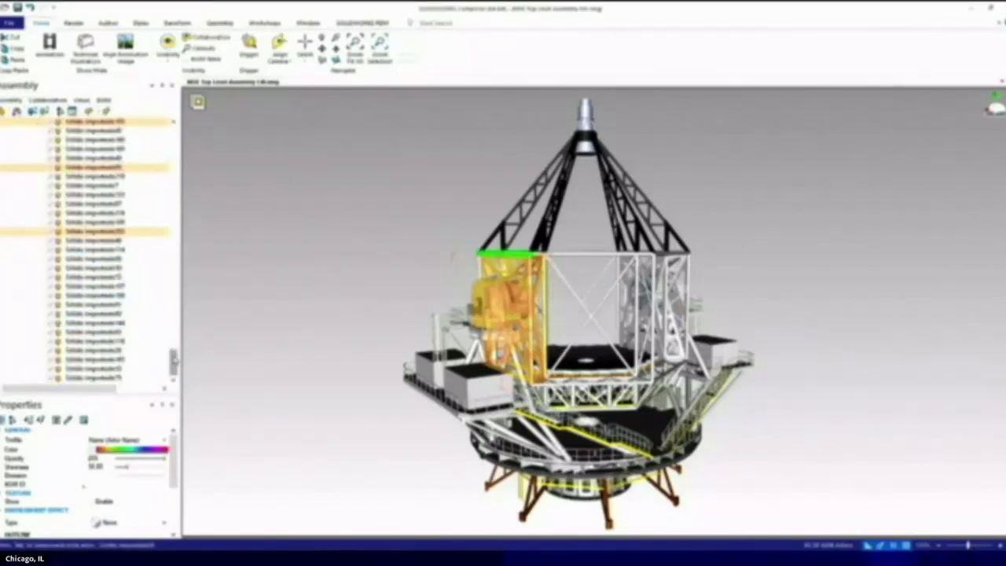
pyautogui.moveTo(173, 357); pyautogui.dragTo(175, 363)
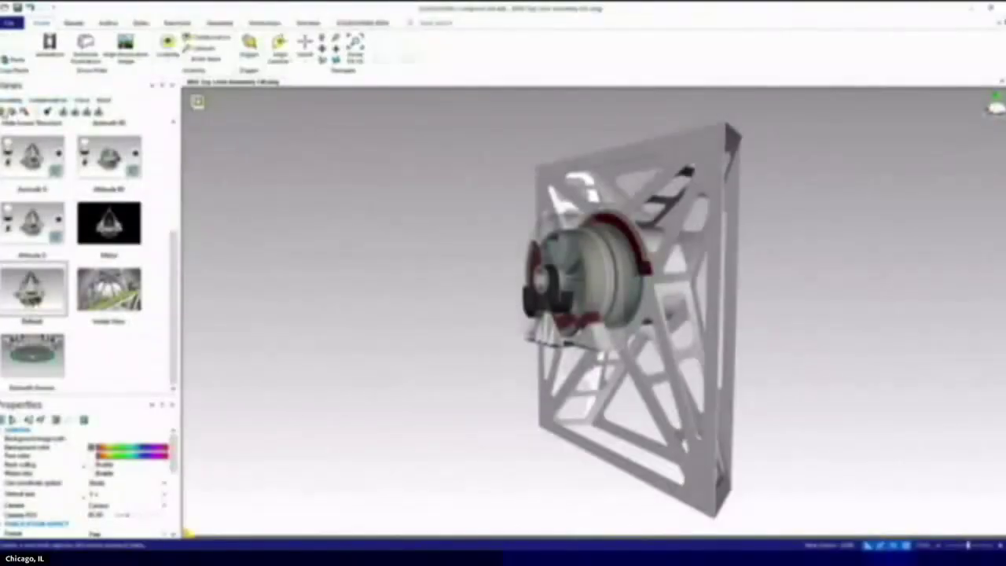
# Step: Create a new view of the isolated bearing group and lock the Default view
pyautogui.click(4, 112)
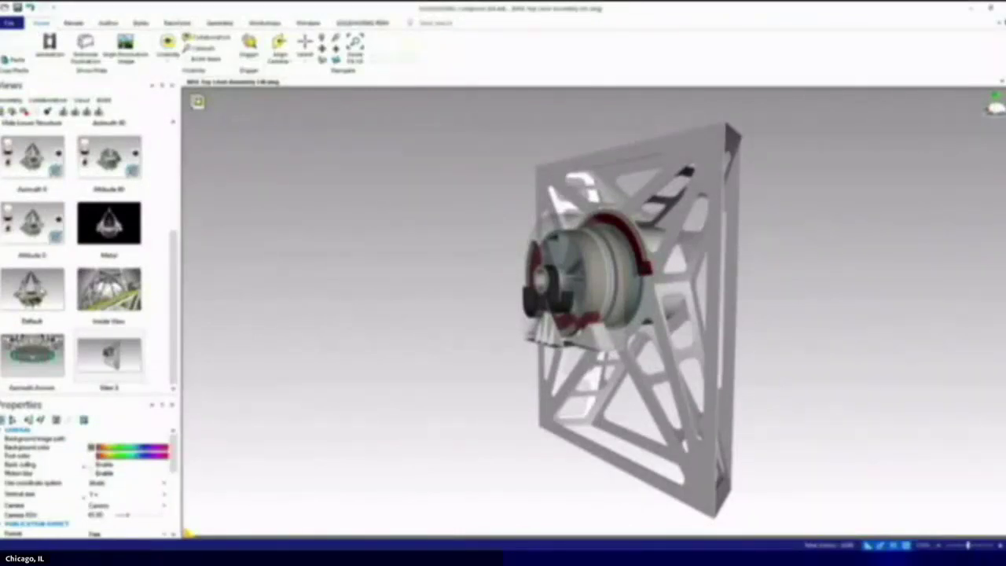
pyautogui.rightClick(41, 288)
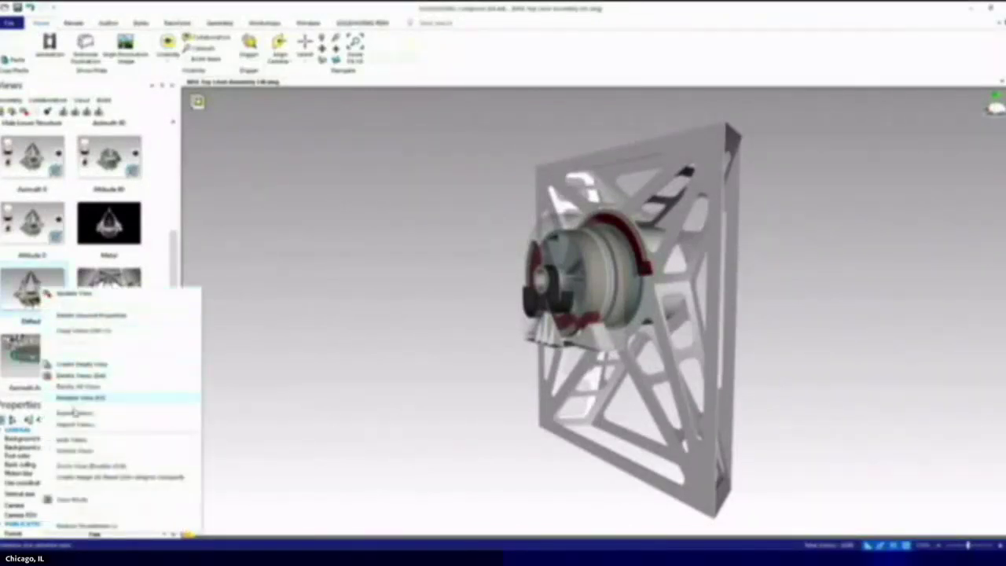
pyautogui.click(76, 440)
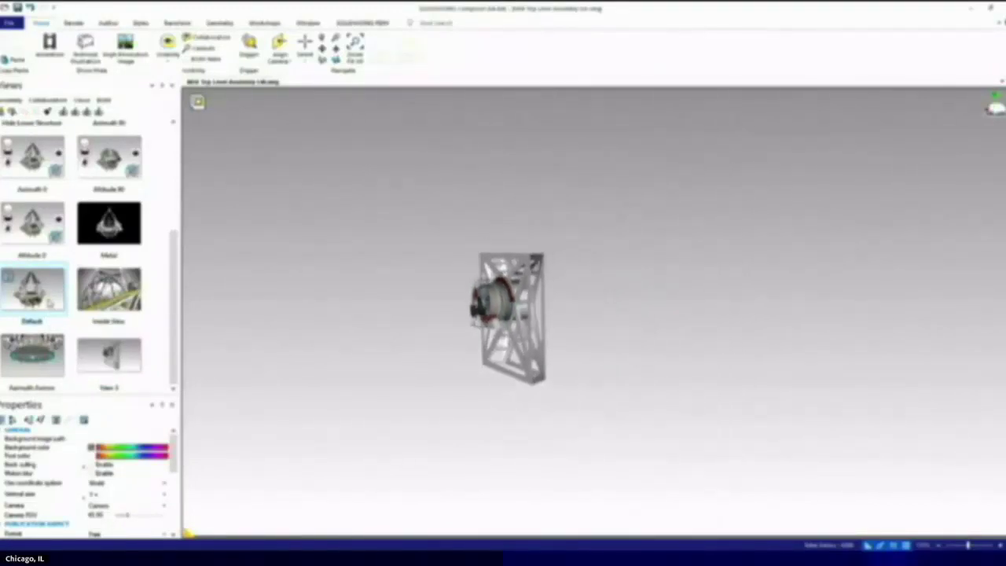
# Step: Show the Altitude 90 view followed by the Altitude 0 view
pyautogui.click(100, 165)
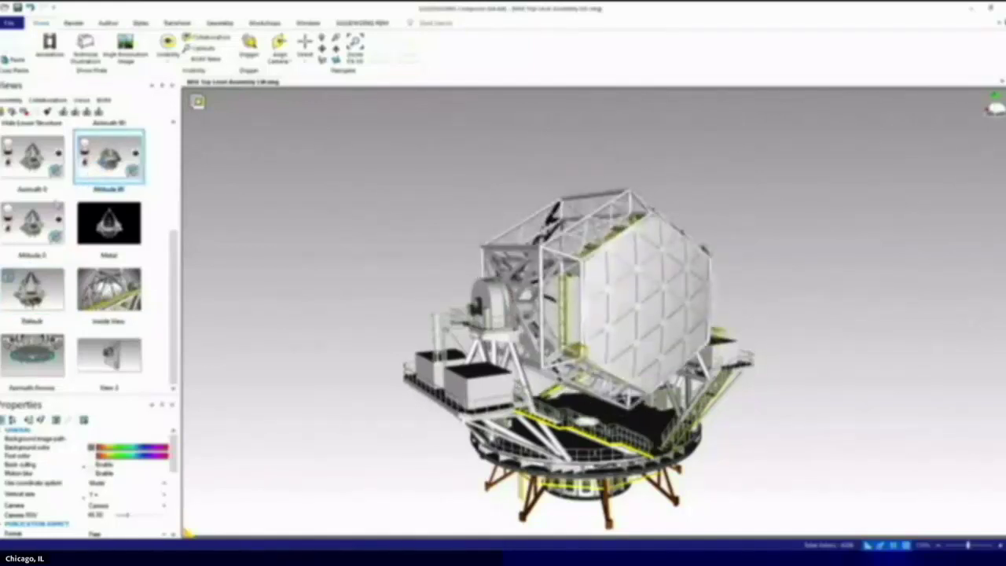
pyautogui.click(32, 224)
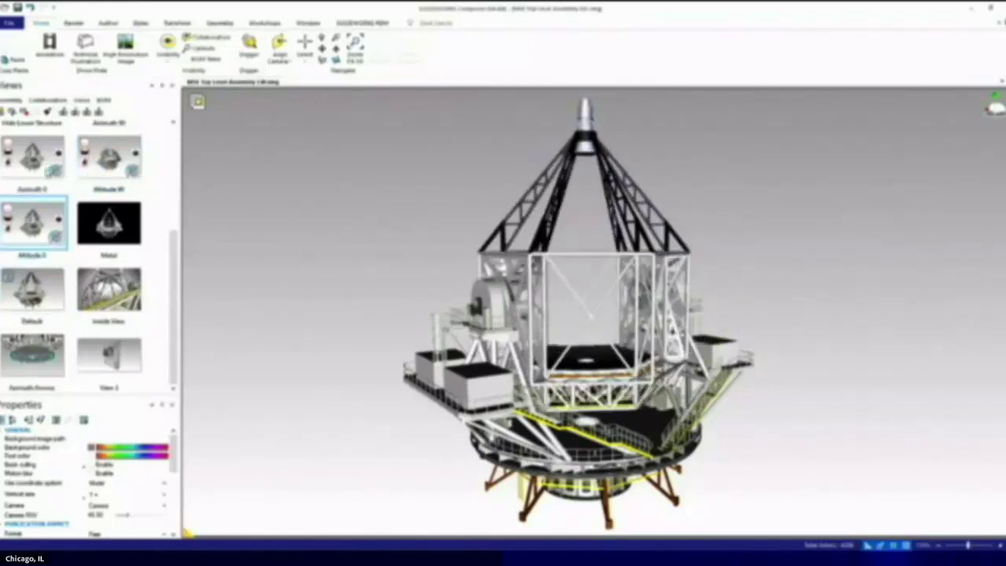
# Step: Search the collaborative actors for names containing "linear" to select the linear measurement
pyautogui.click(49, 100)
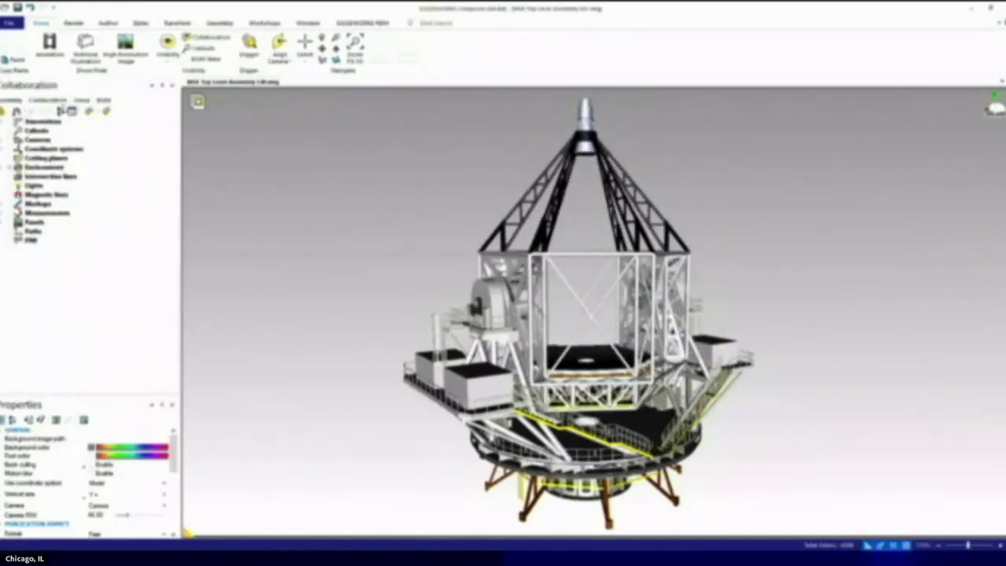
pyautogui.click(90, 111)
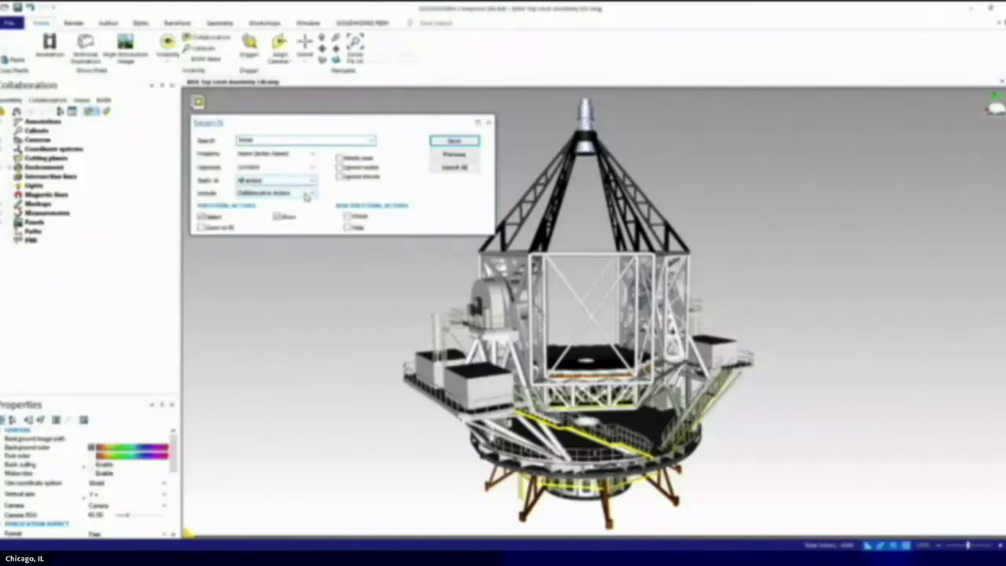
pyautogui.click(307, 194)
pyautogui.click(271, 209)
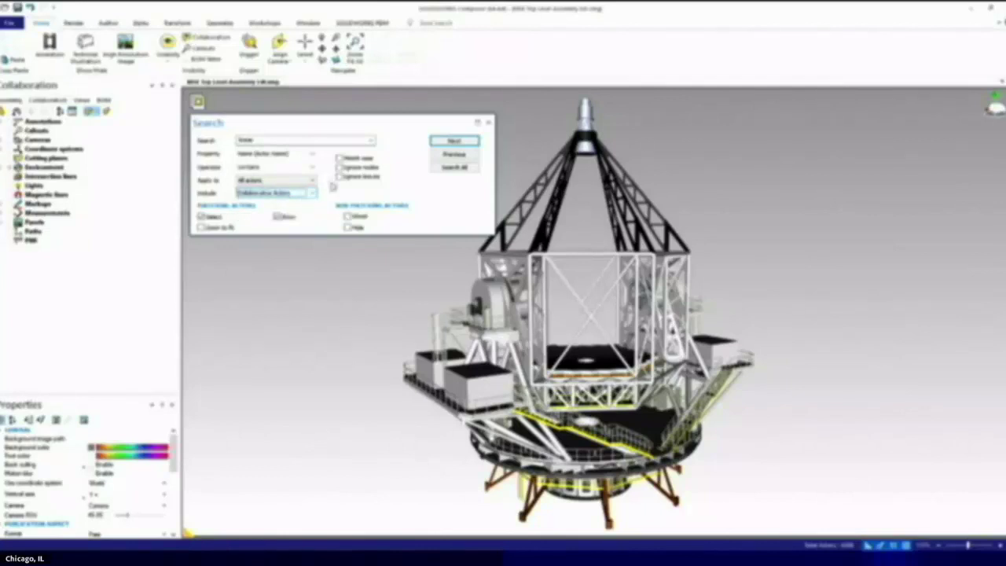
pyautogui.click(445, 143)
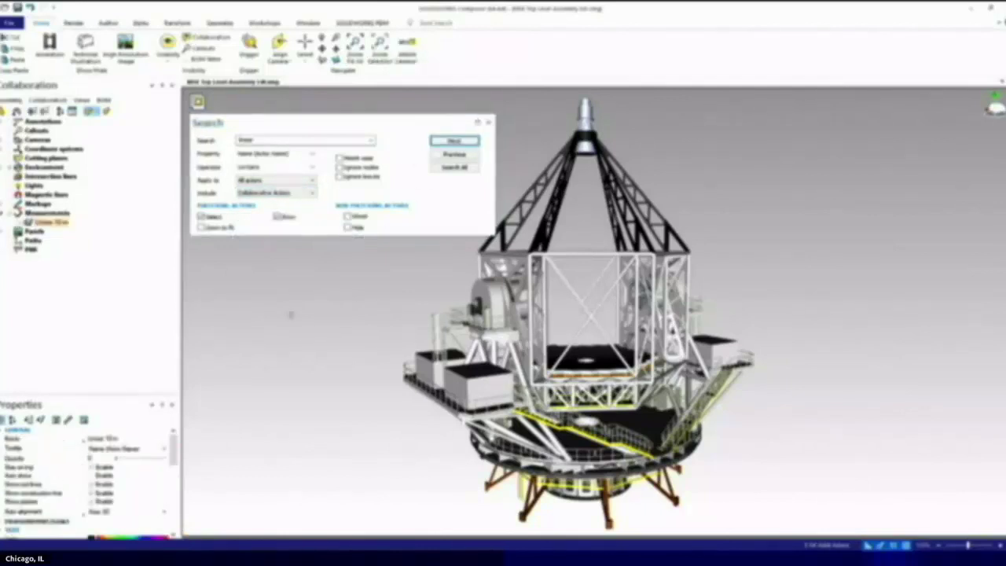
# Step: Set the linear measurement's opacity to 255 and turn off its construction line and planes
pyautogui.moveTo(119, 463); pyautogui.dragTo(209, 451)
pyautogui.doubleClick(391, 381)
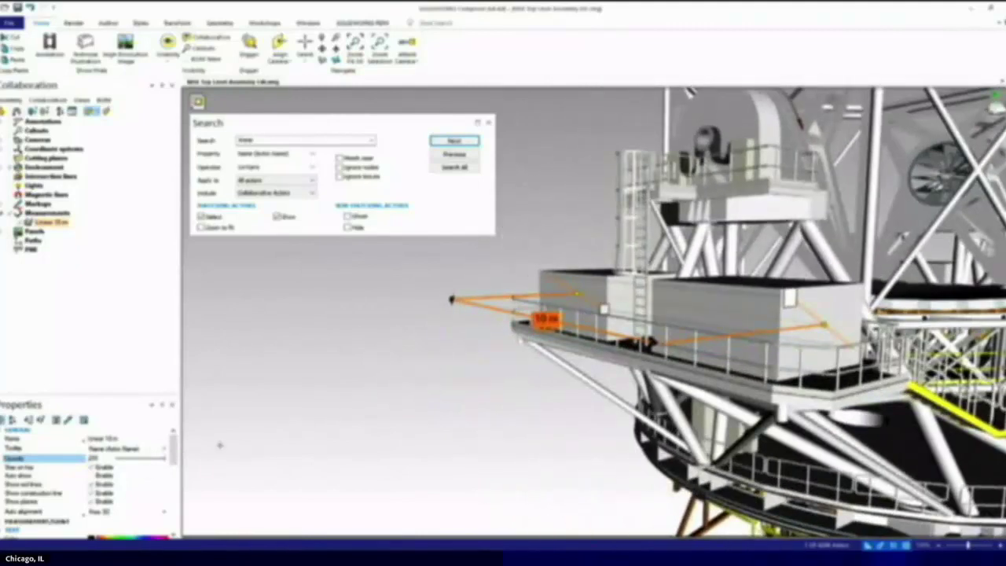
pyautogui.click(93, 493)
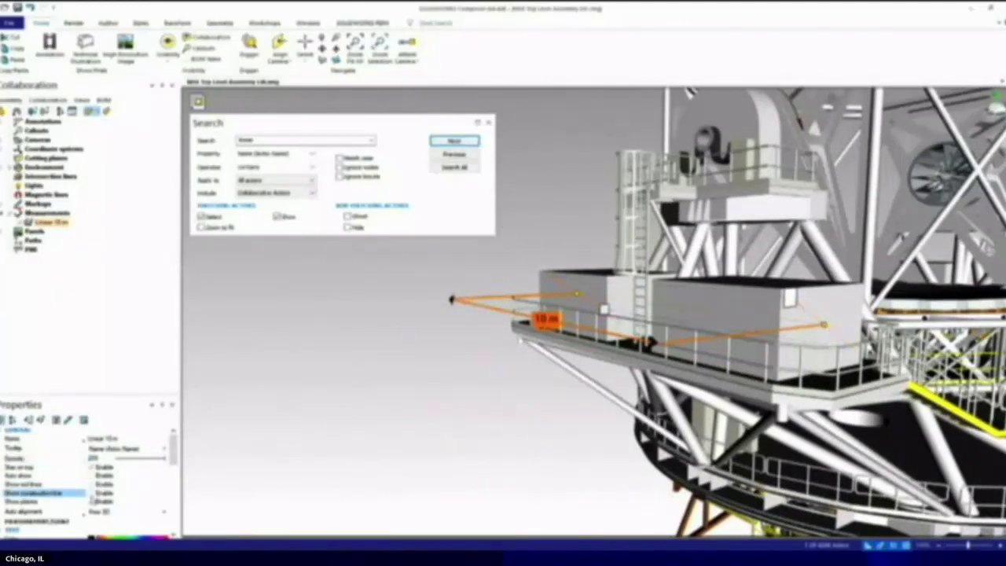
pyautogui.click(93, 501)
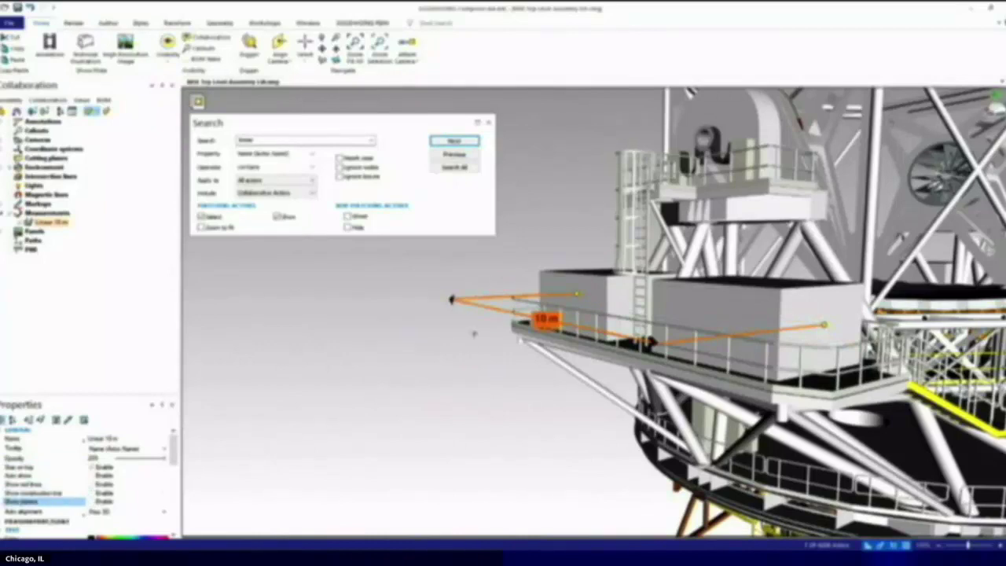
pyautogui.moveTo(474, 334); pyautogui.dragTo(465, 345, button='middle')
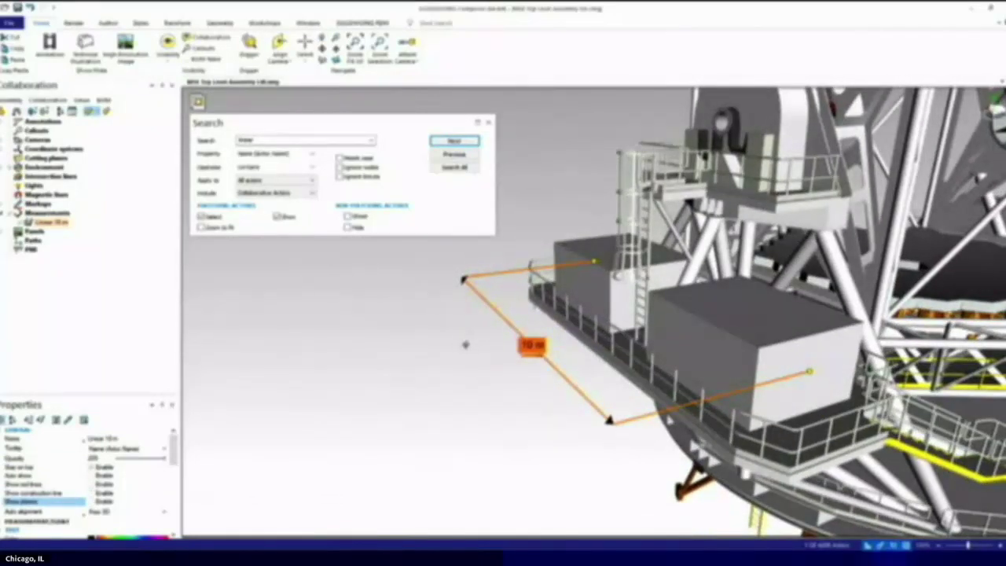
pyautogui.click(467, 345)
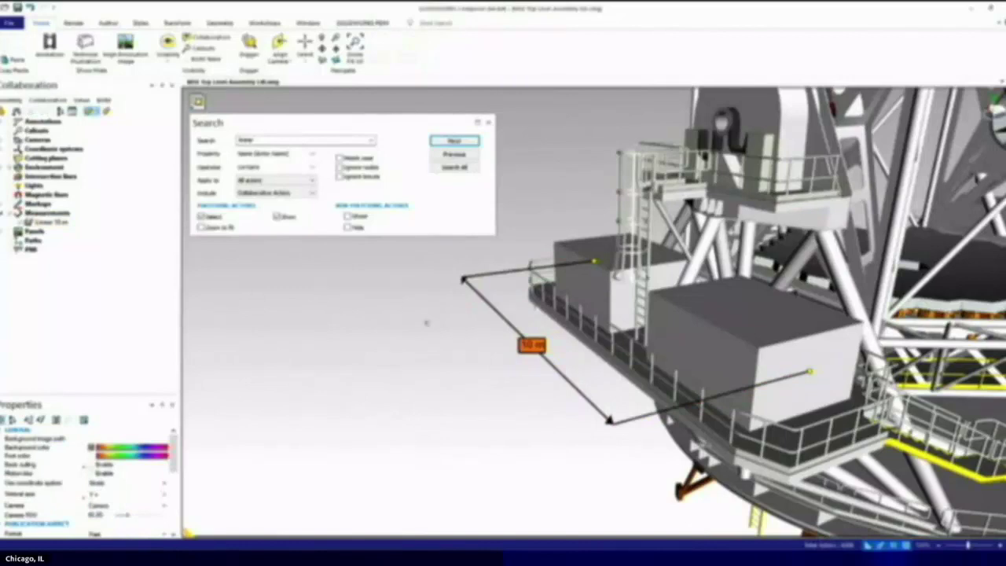
# Step: Close the actor search and save the current display of the linear measurement as a new view
pyautogui.click(91, 111)
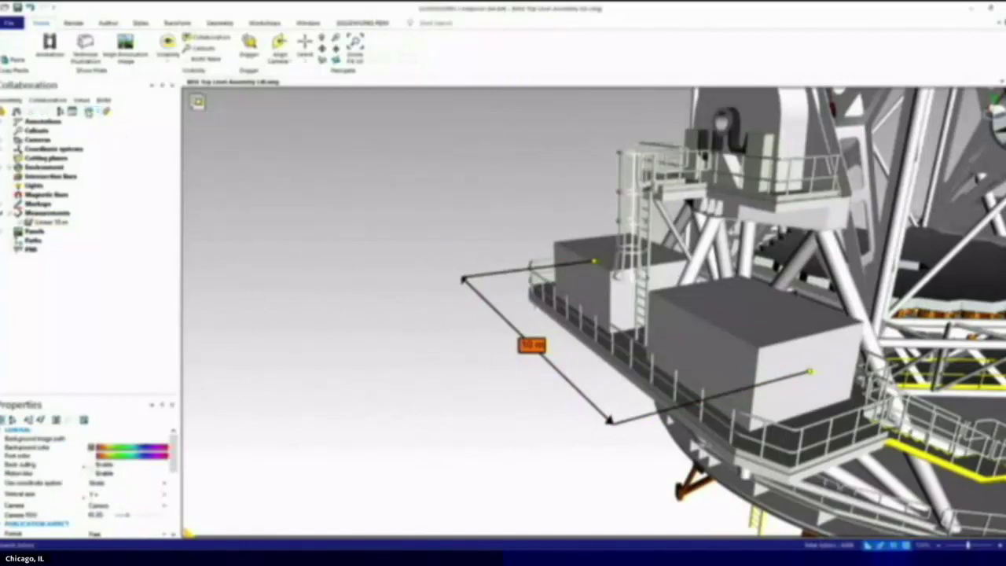
pyautogui.click(81, 100)
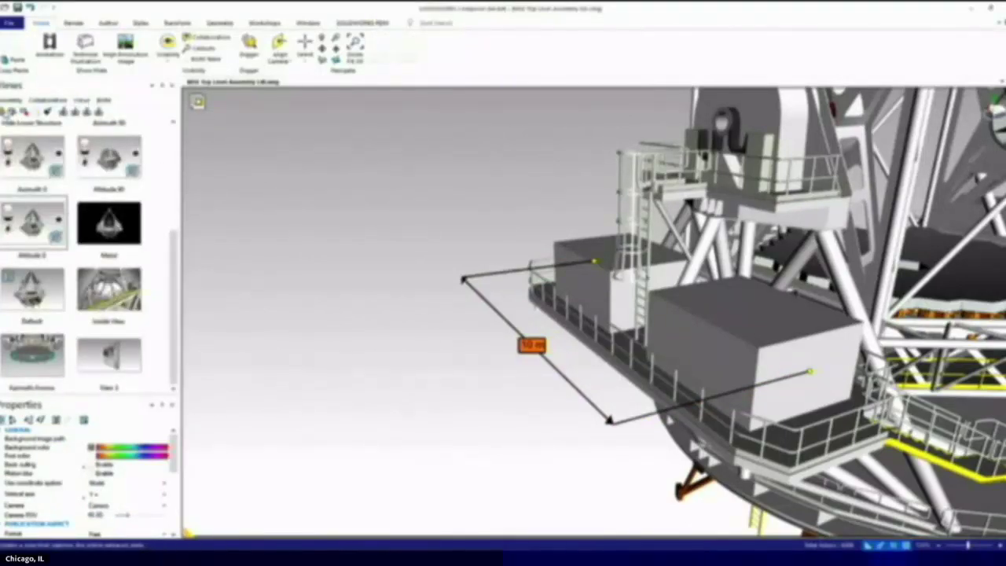
pyautogui.click(3, 110)
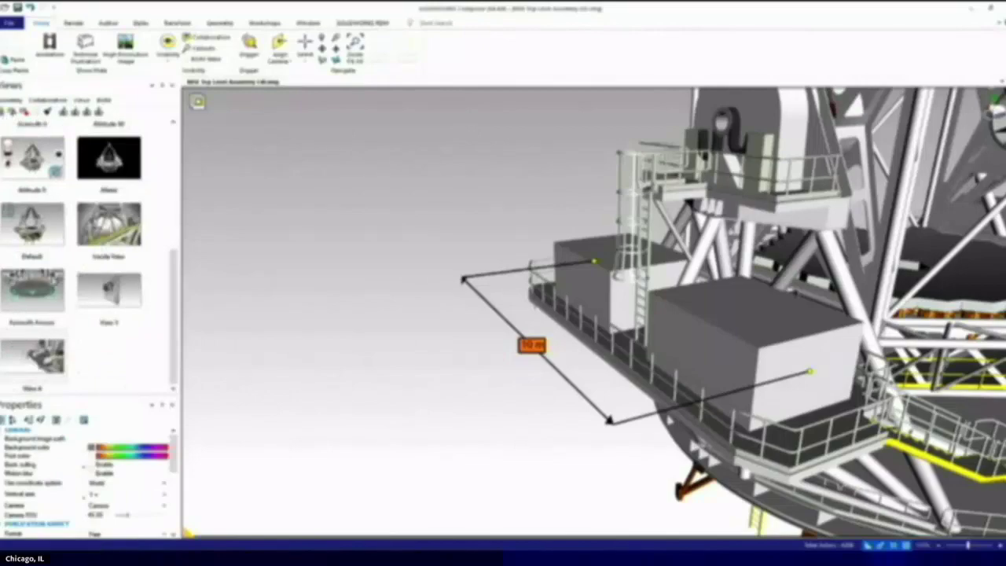
# Step: In the Azimuth Arrows view, give the selected outer arrows a fixed size with a fixed length of 1
pyautogui.click(33, 290)
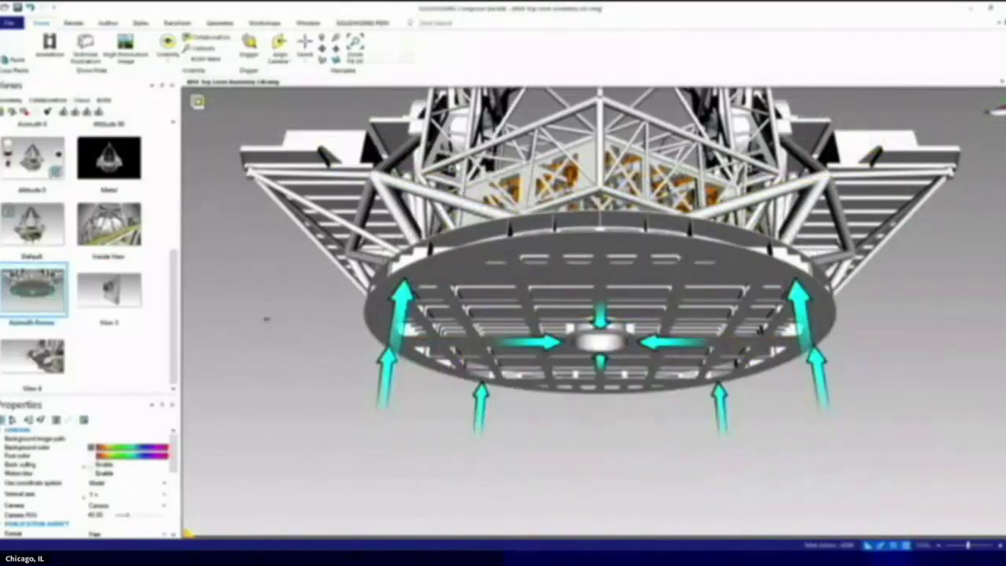
pyautogui.click(389, 356)
pyautogui.click(374, 386)
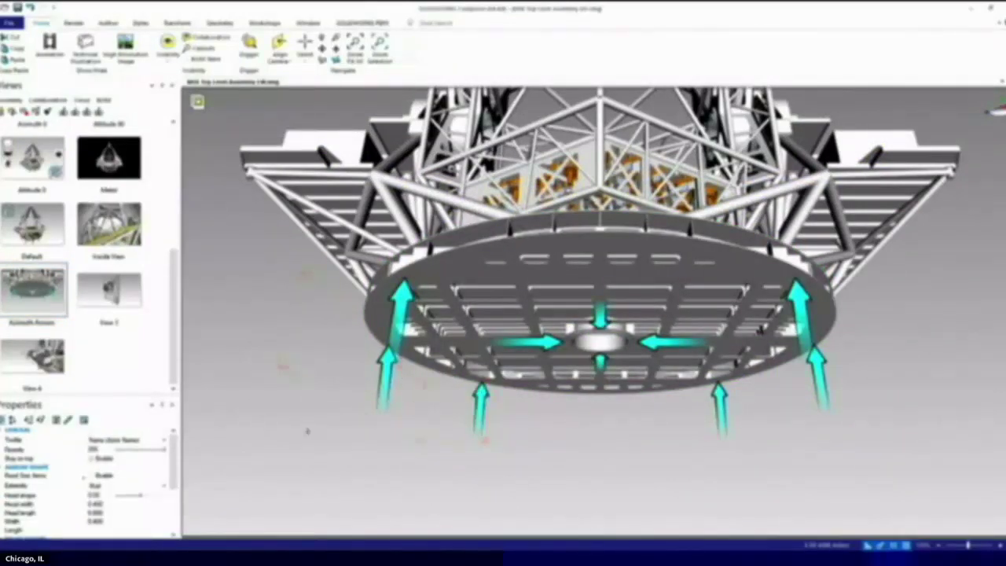
pyautogui.click(92, 476)
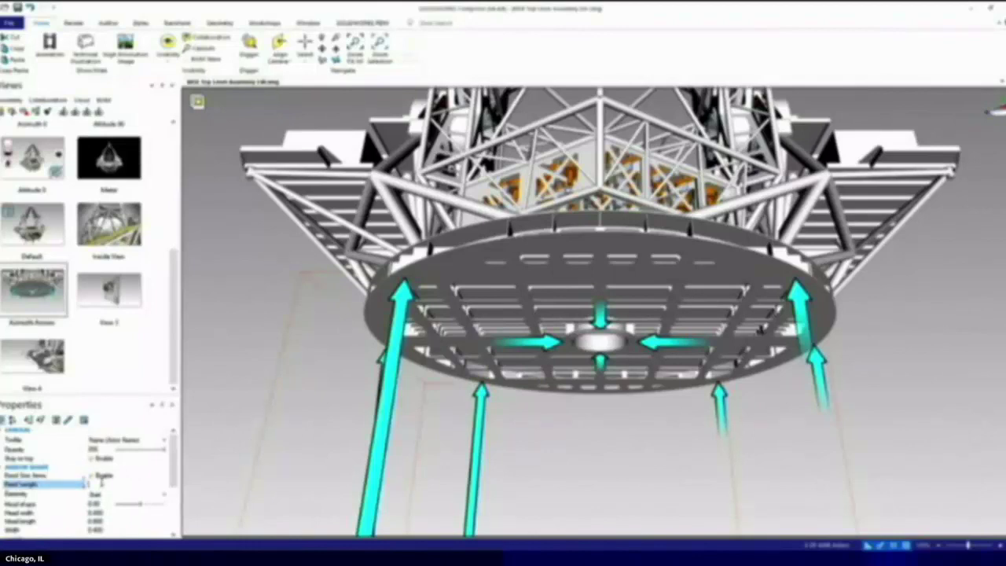
pyautogui.write('1')
pyautogui.press('Return')
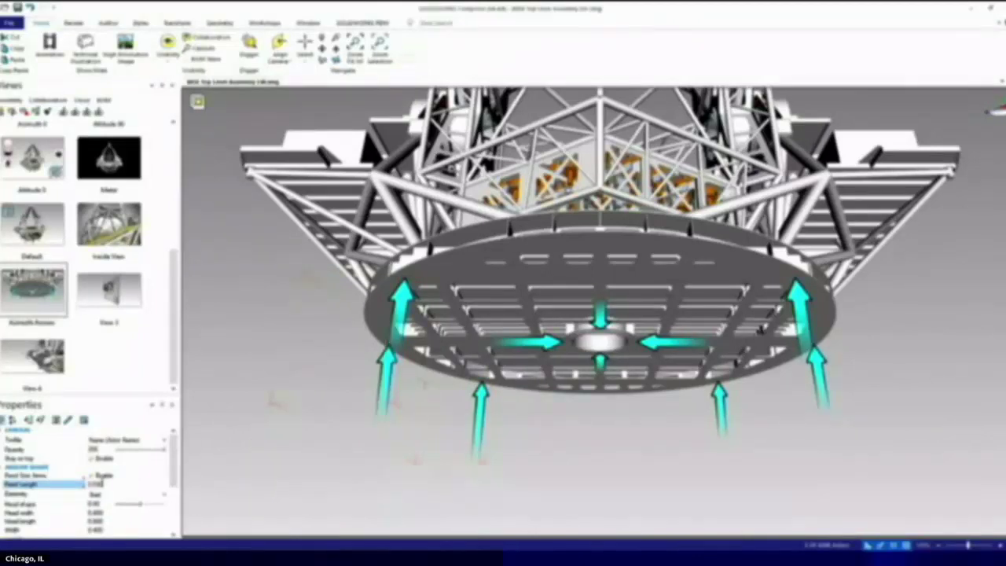
pyautogui.click(260, 462)
pyautogui.scroll(-5, 260, 462)
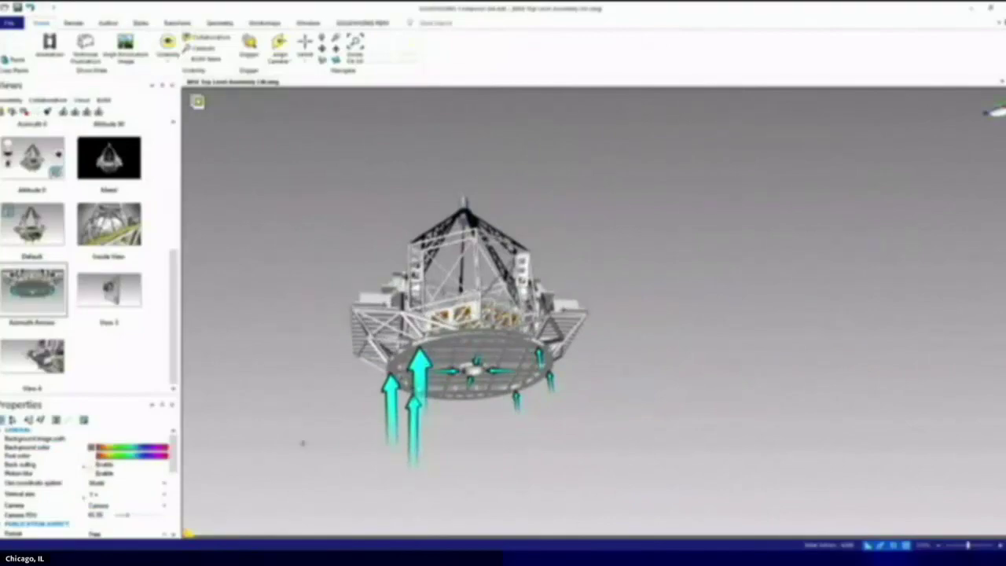
pyautogui.scroll(3, 449, 359)
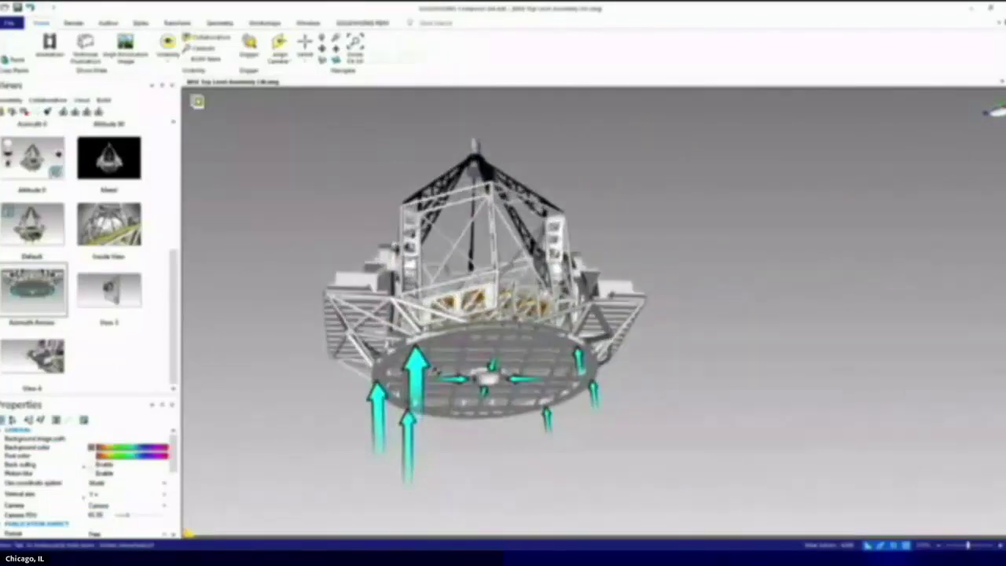
pyautogui.scroll(5, 417, 353)
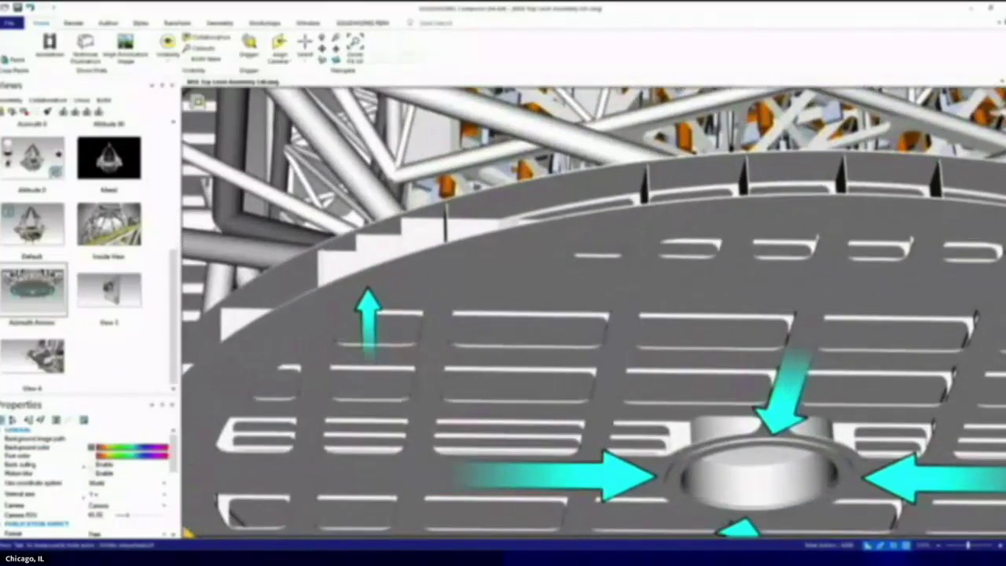
# Step: Open the Animation Library workshop and show the Timeline
pyautogui.click(266, 22)
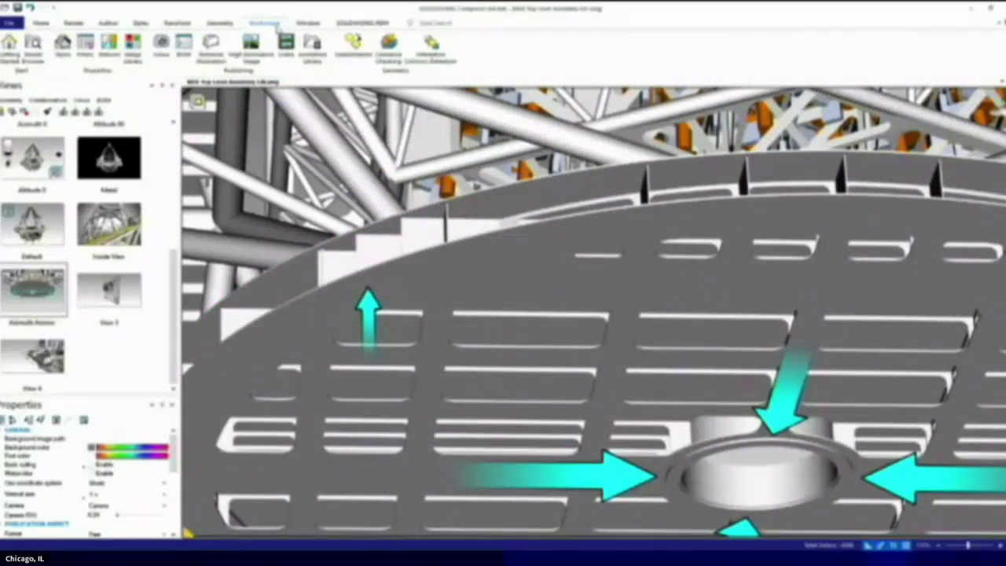
pyautogui.click(311, 49)
pyautogui.click(308, 23)
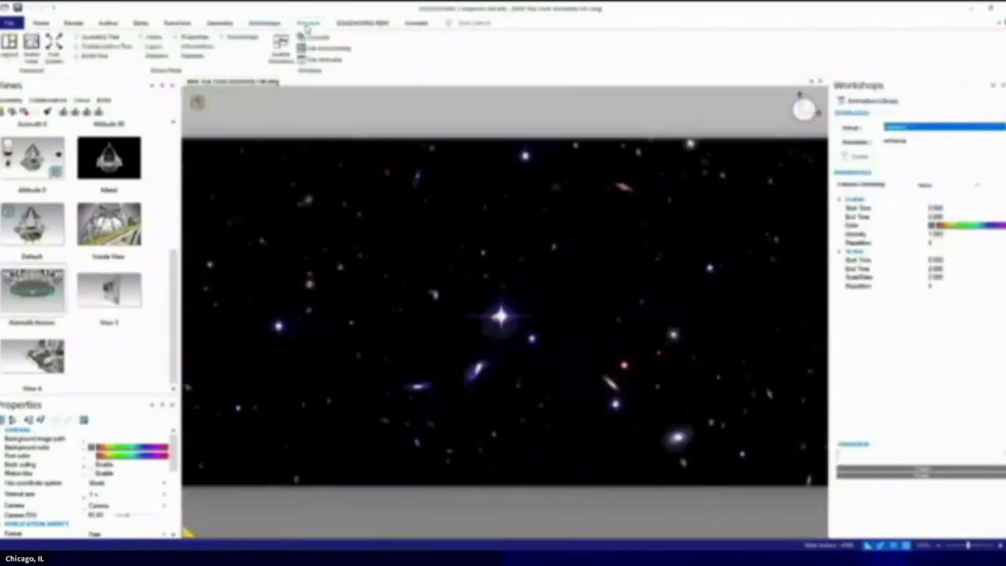
pyautogui.click(193, 56)
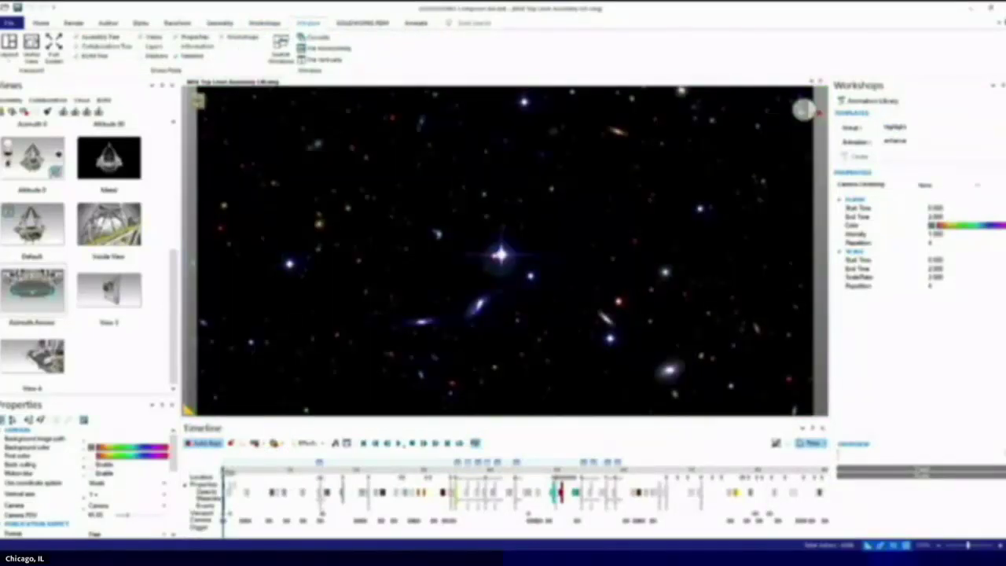
# Step: Play the animation up to the Altitude Mechanism scene with the Cable Wrap label and select its highlight effect in the timeline
pyautogui.moveTo(224, 470); pyautogui.dragTo(451, 470)
pyautogui.click(401, 444)
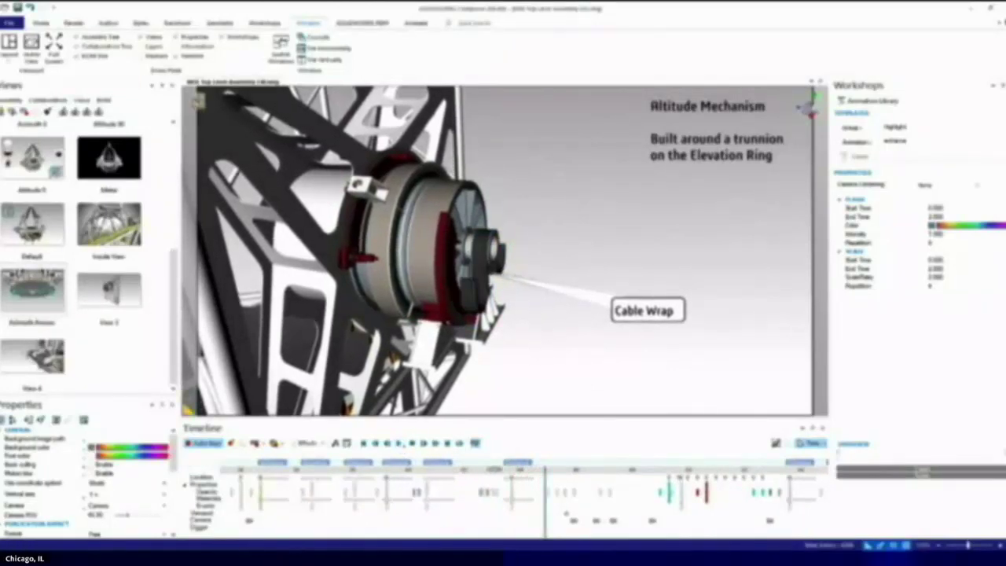
pyautogui.click(515, 463)
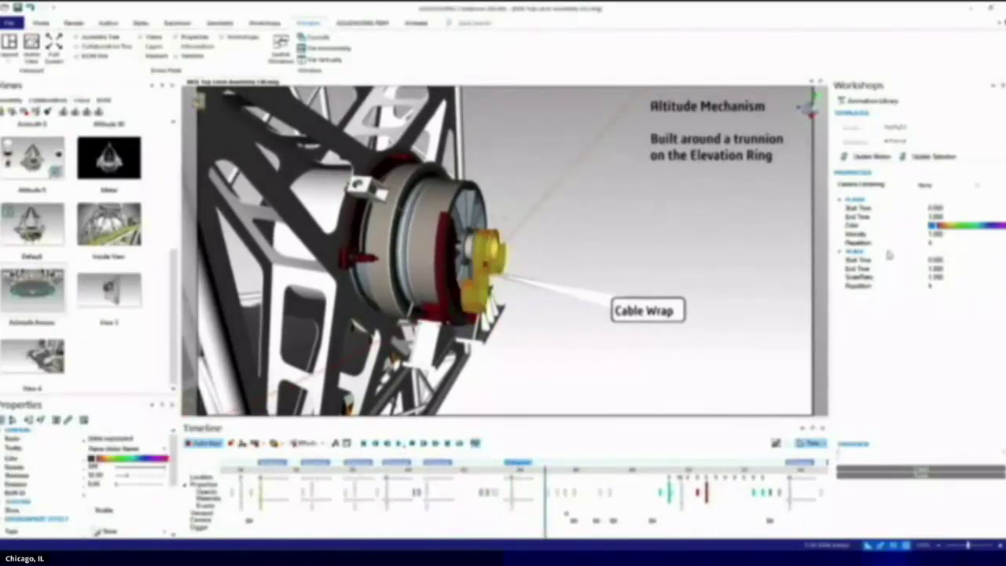
# Step: Set the flash color of the Cable Wrap highlight effect to yellow, update its motion, and replay that part of the animation
pyautogui.click(934, 226)
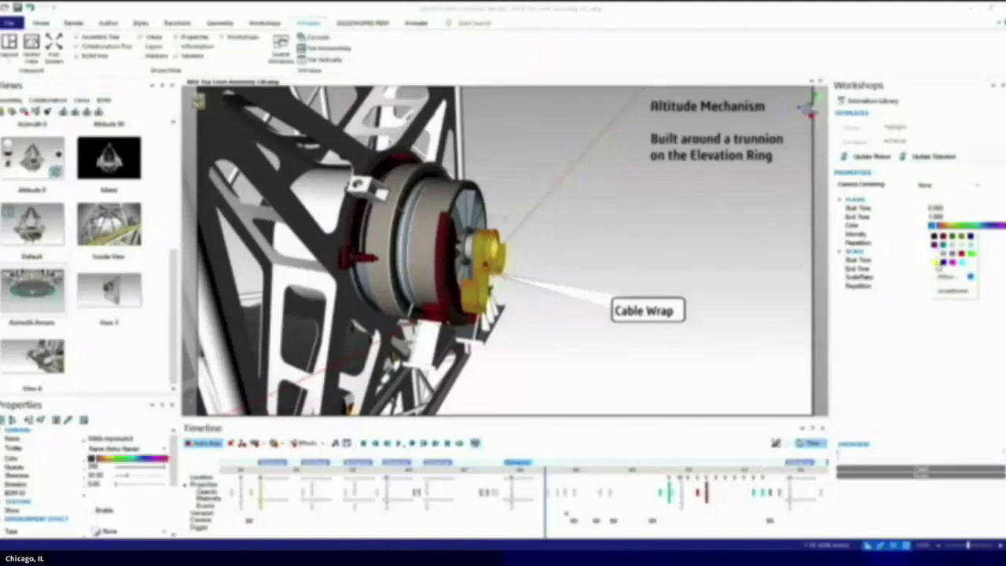
pyautogui.click(937, 265)
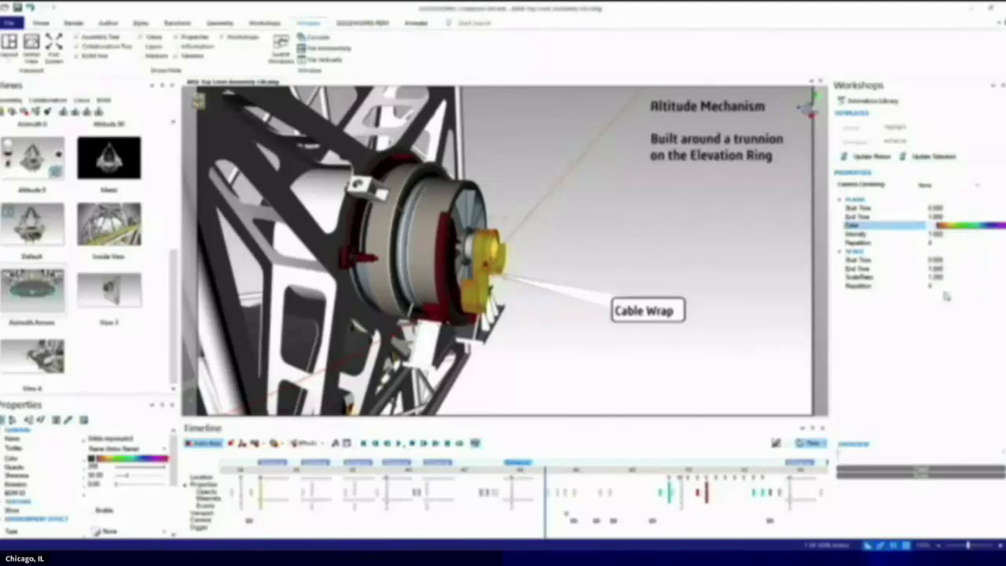
pyautogui.click(878, 158)
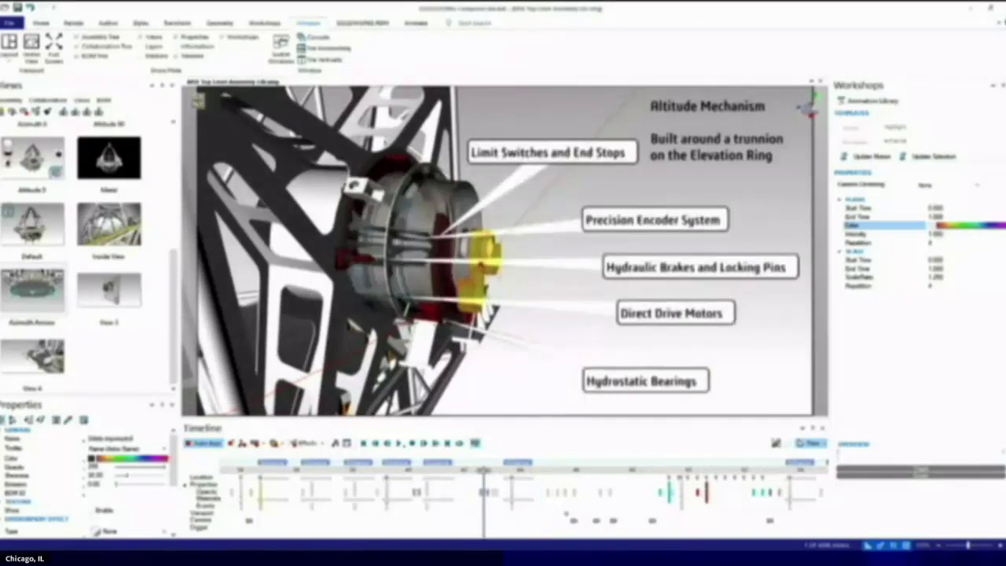
pyautogui.click(488, 405)
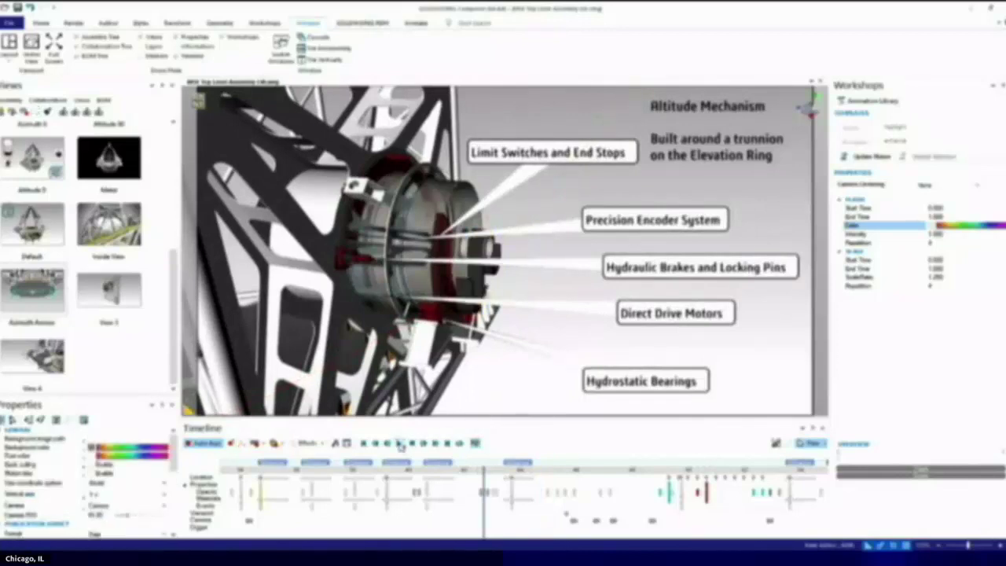
pyautogui.click(401, 445)
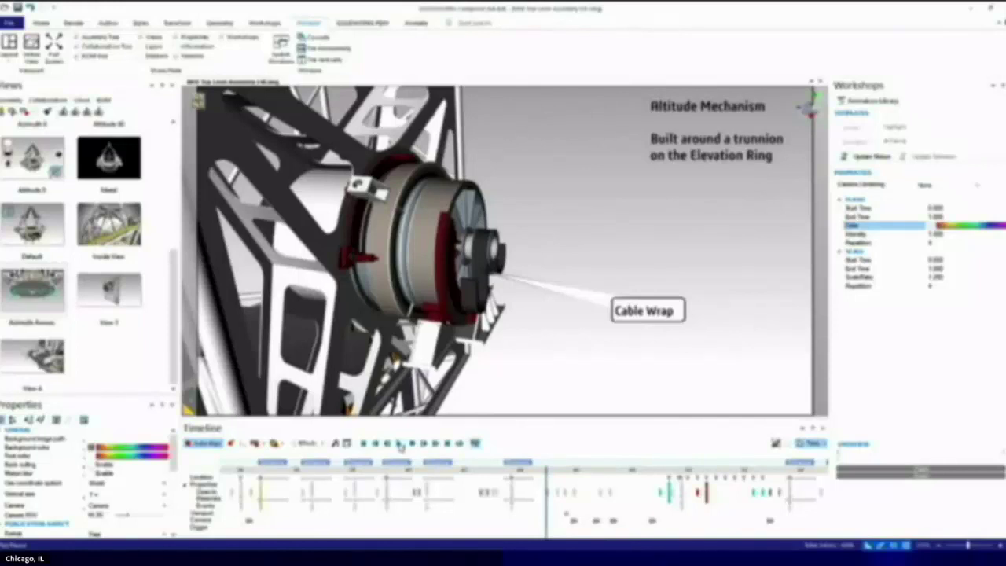
pyautogui.rightClick(521, 469)
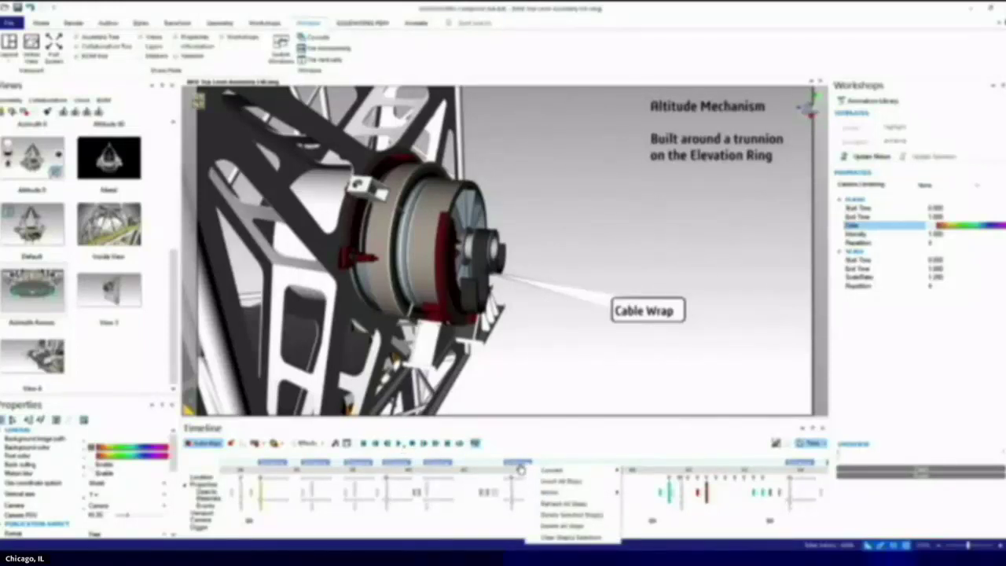
pyautogui.rightClick(489, 468)
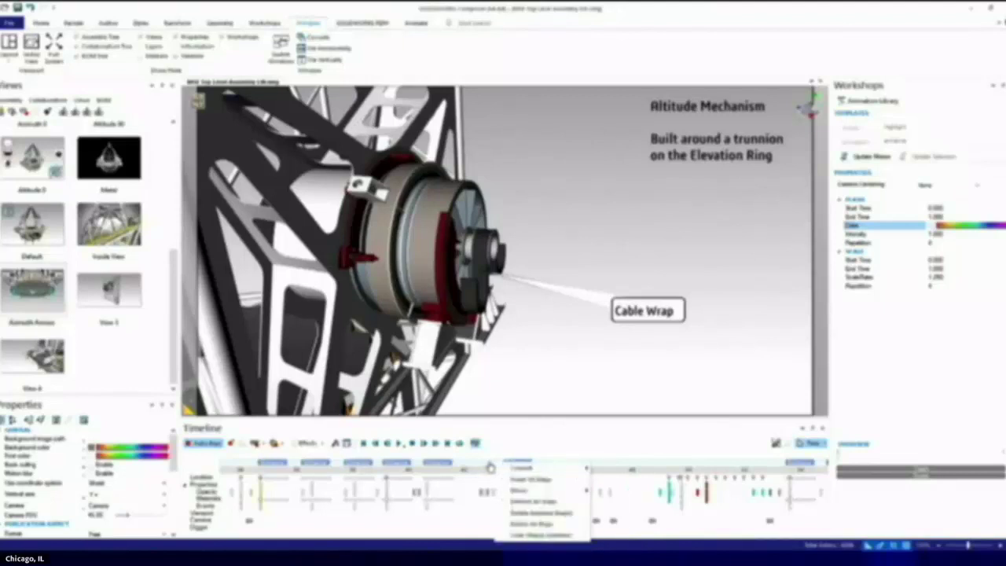
pyautogui.click(498, 402)
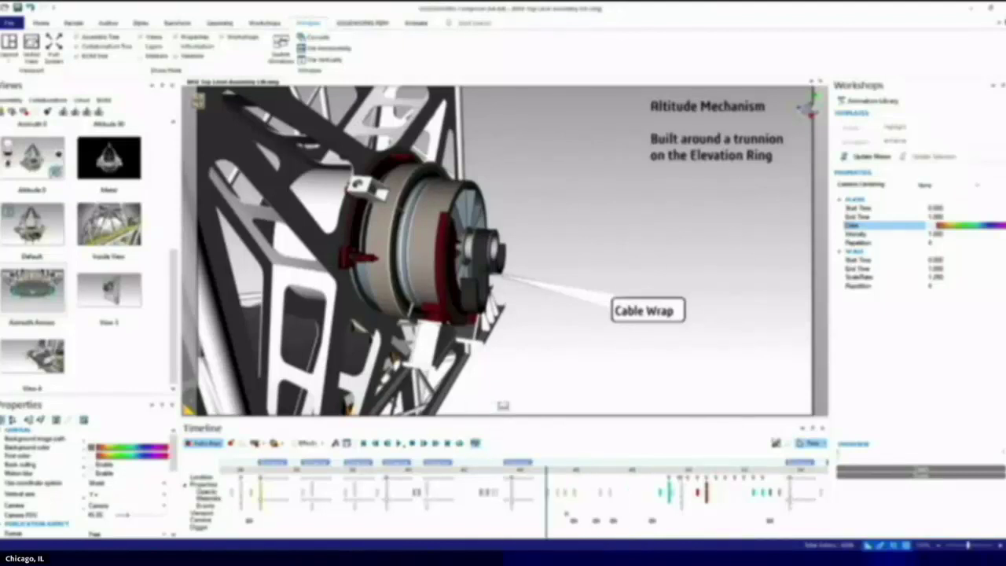
# Step: Show the SOLIDWORKS PDM commands and review the workflow state changes available for the file without applying one
pyautogui.click(348, 26)
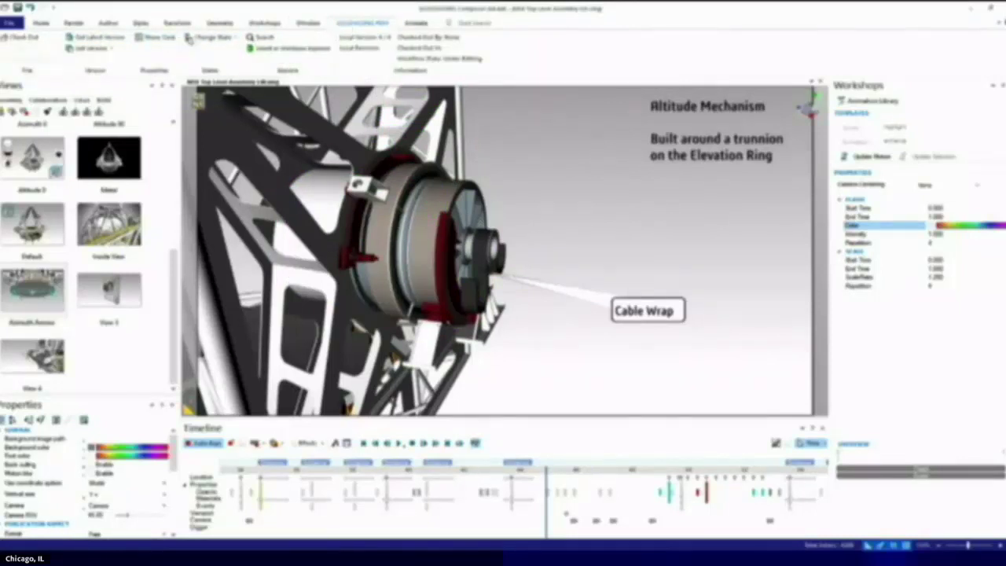
pyautogui.click(223, 38)
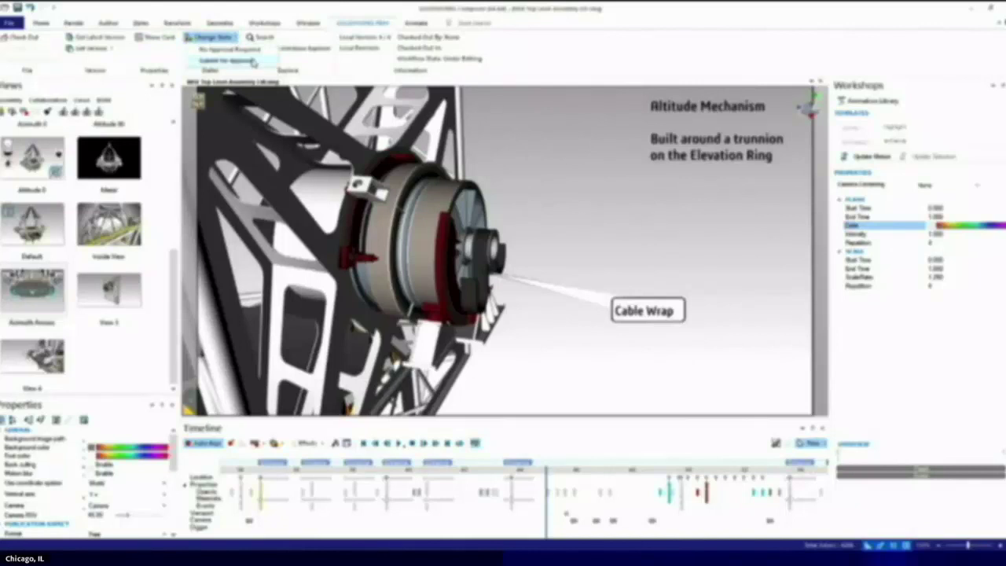
pyautogui.click(278, 60)
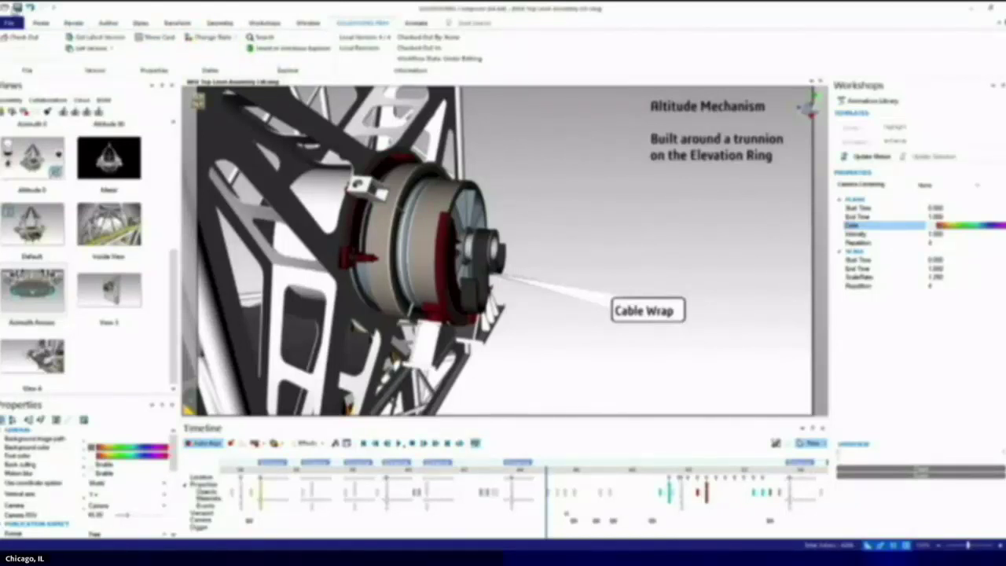
# Step: Start opening the exploded SOLIDWORKS assembly from the vault folder and choose a SOLIDWORKS import profile for it
pyautogui.click(6, 8)
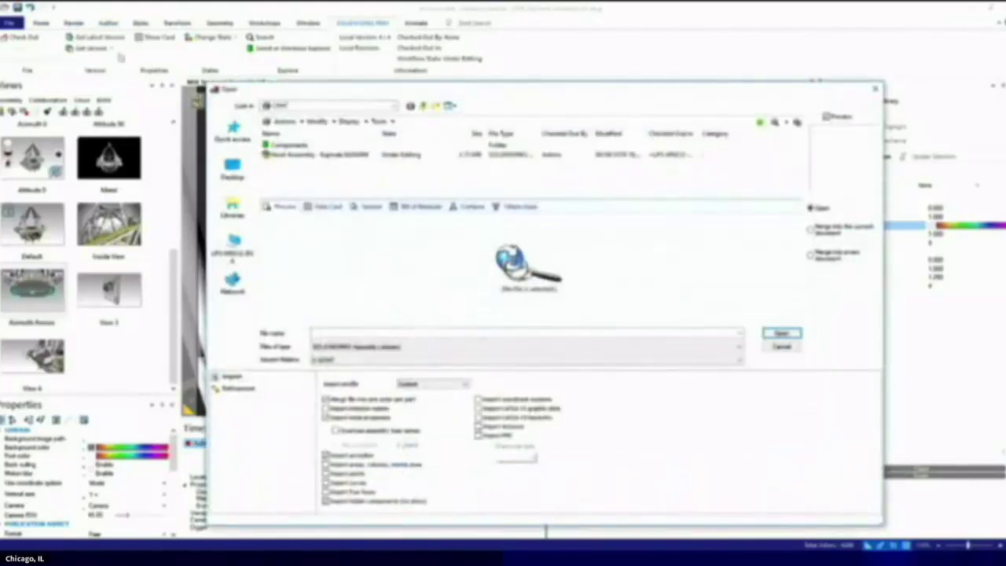
pyautogui.click(321, 154)
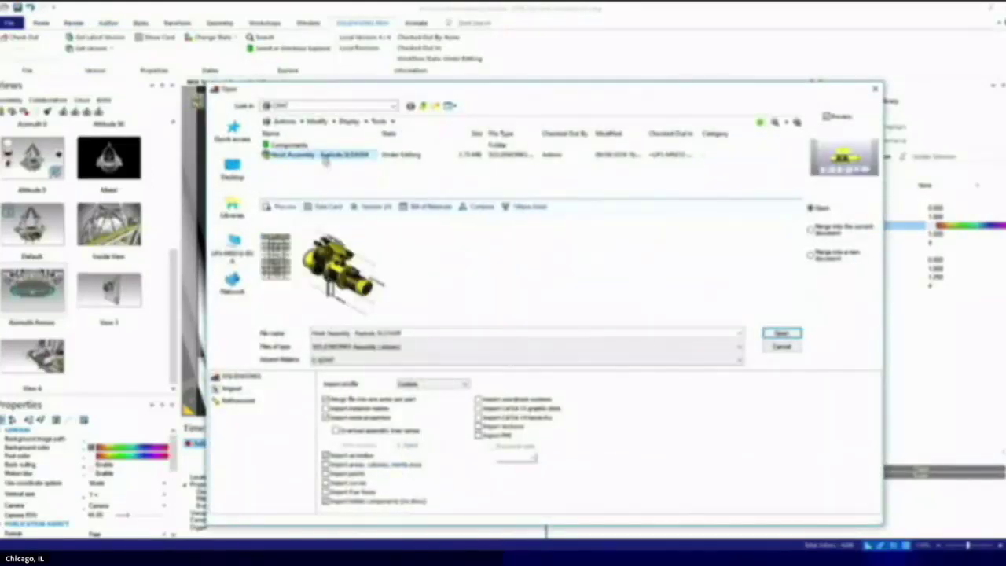
pyautogui.click(438, 384)
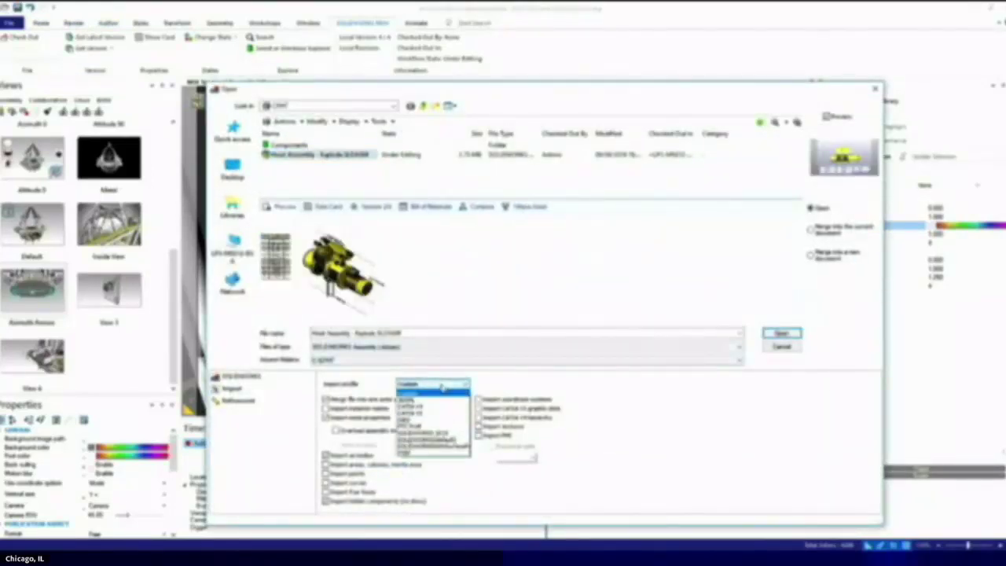
pyautogui.click(458, 434)
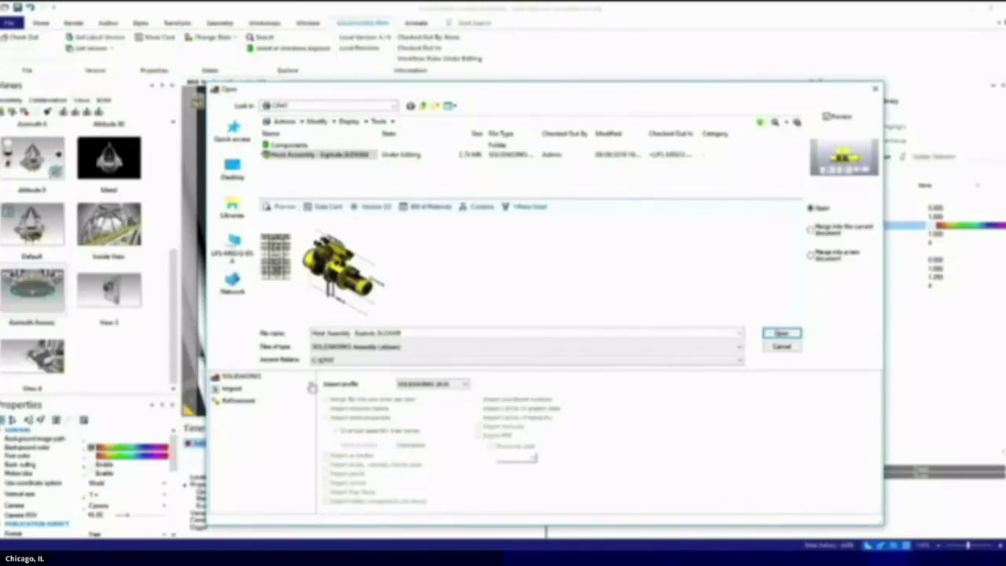
# Step: Turn off importing the SOLIDWORKS assembly envelope in the file's SOLIDWORKS options, and cancel opening the assembly
pyautogui.click(286, 378)
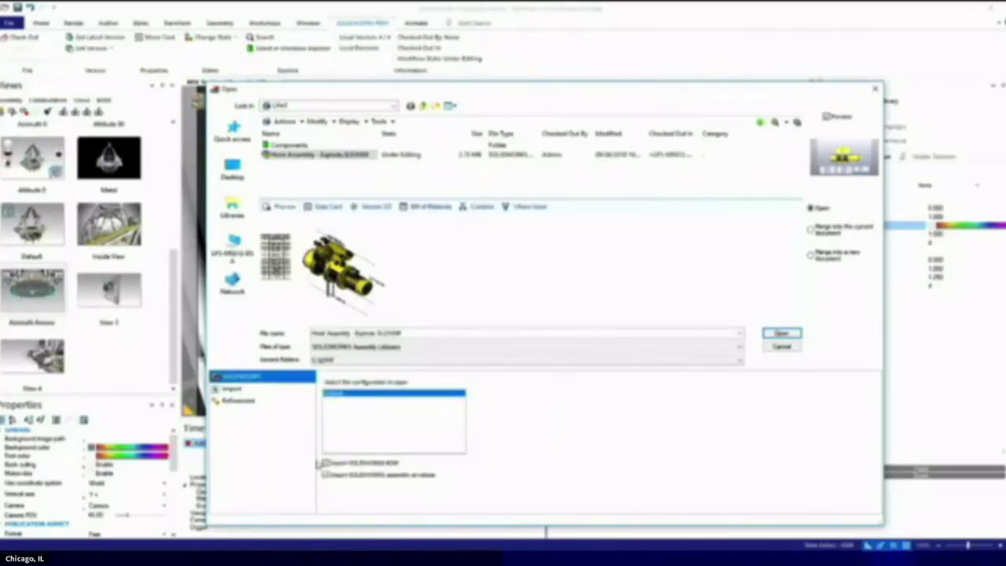
pyautogui.click(326, 475)
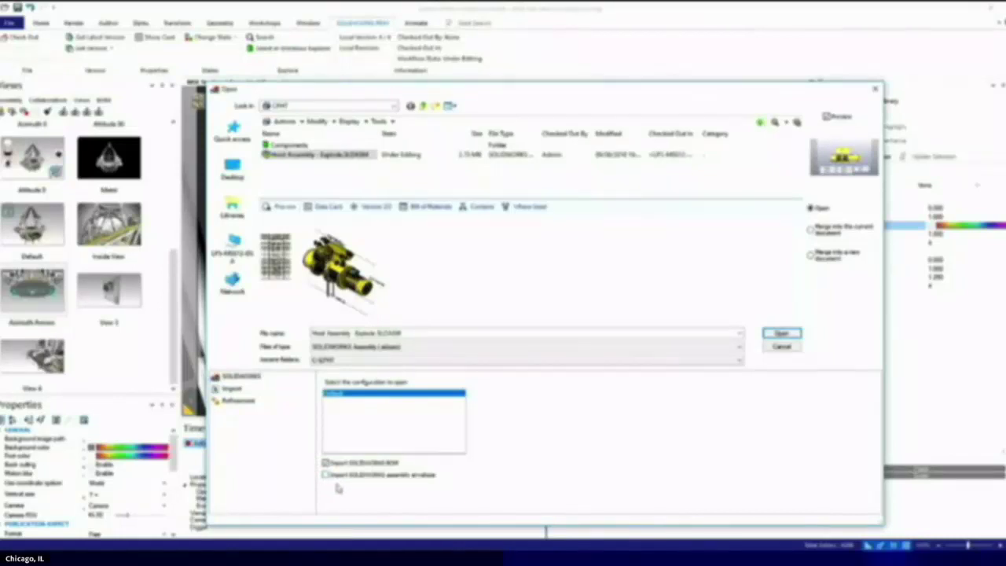
pyautogui.click(782, 348)
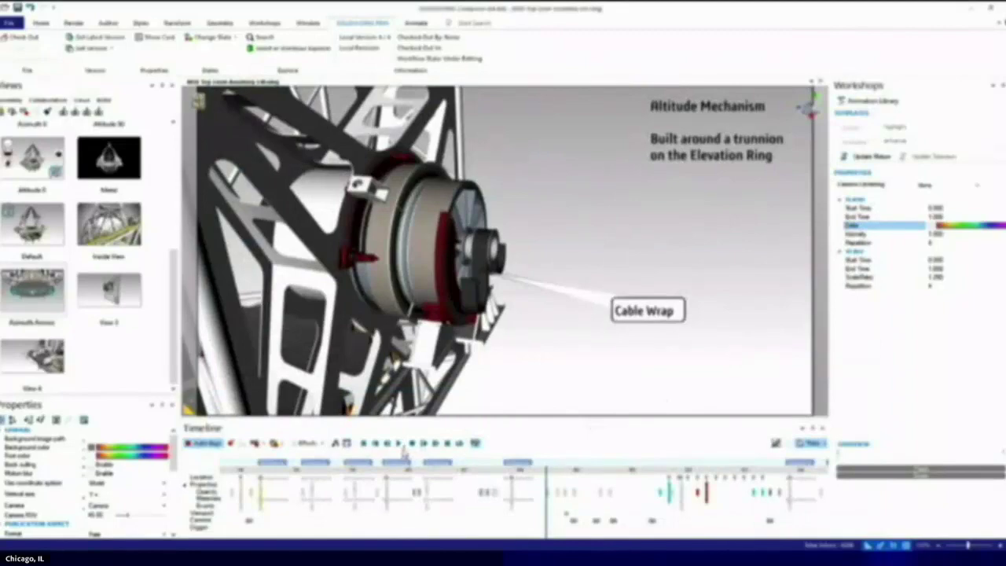